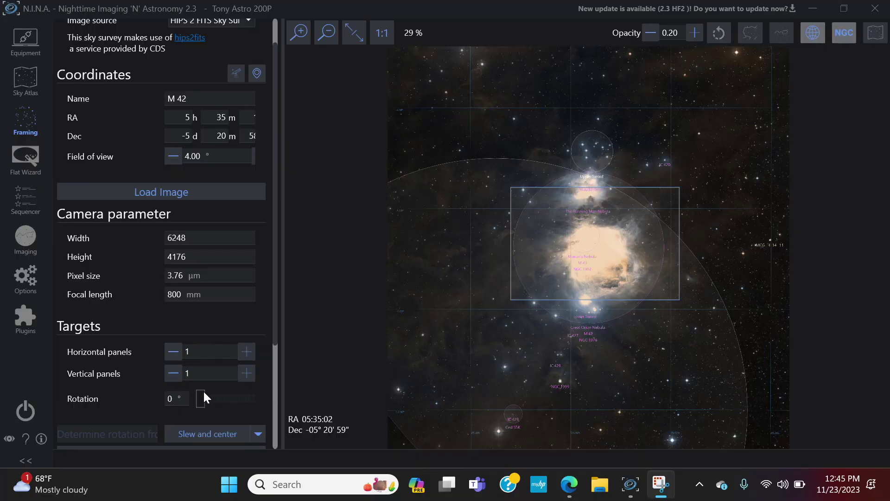
Step: Rotate the M 42 framing rectangle from 0° to 40° with the Rotation slider
left_click_drag(199, 398, 213, 400)
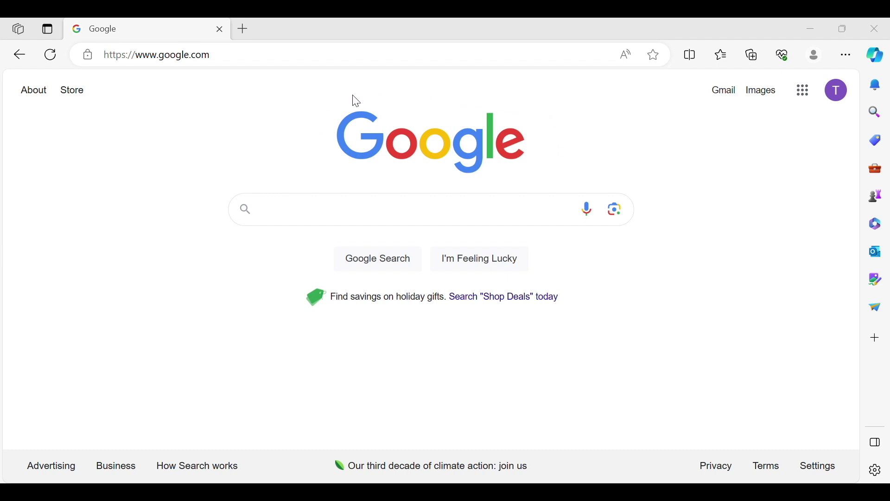
Step: Search Google for 'pegasus astro' and open the pegasusastro.com result
left_click(318, 211)
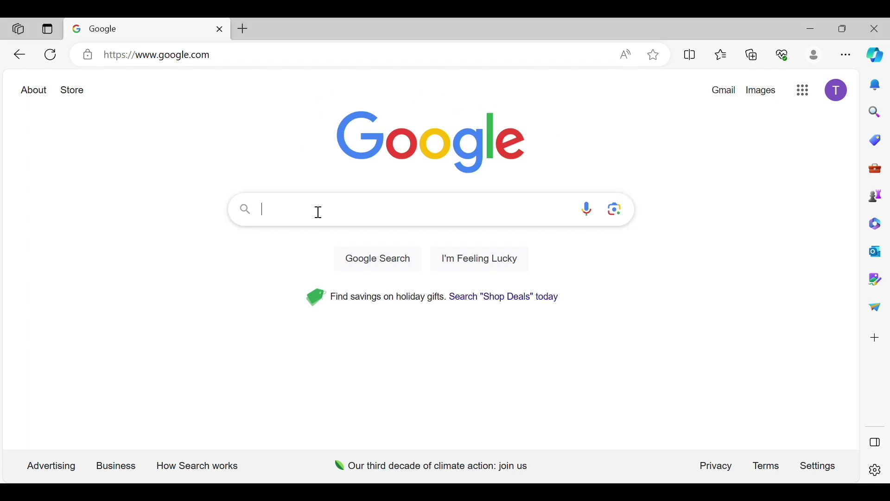
type("pegas")
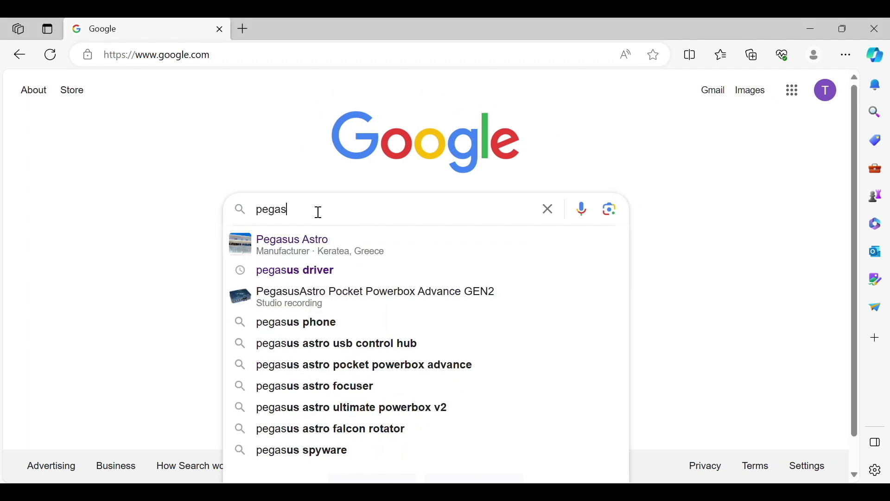
left_click(320, 244)
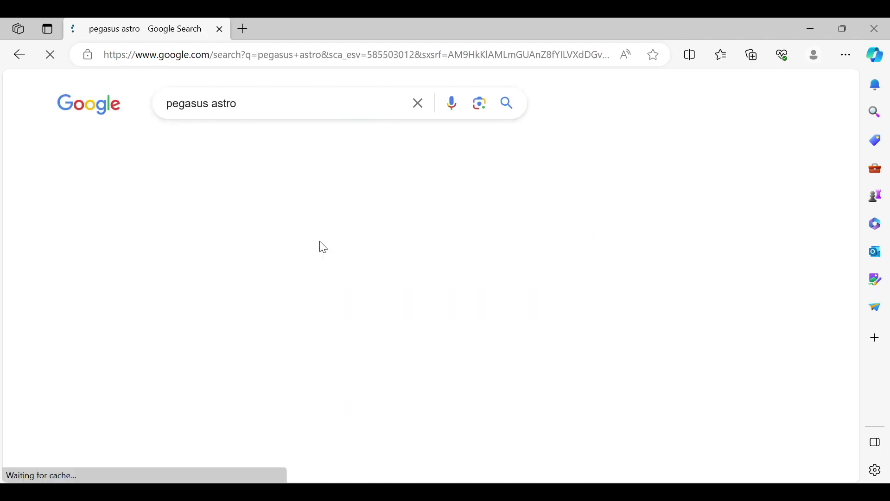
scroll(232, 279, "down", 6)
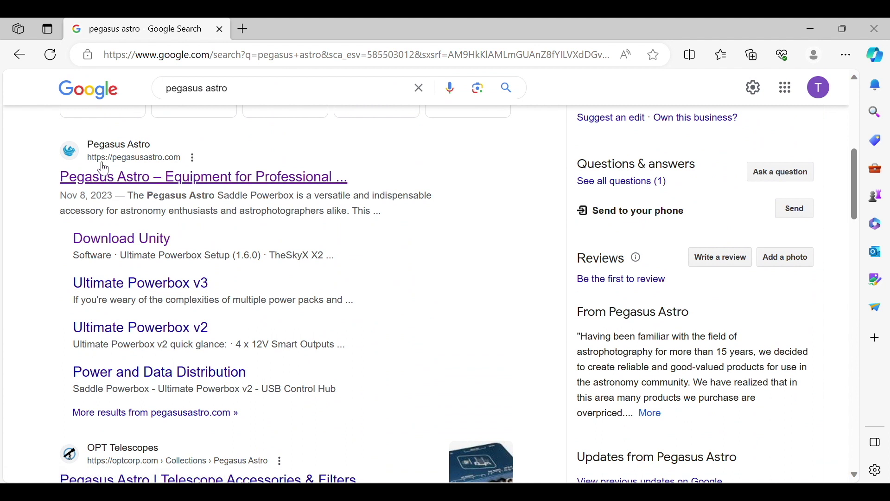
left_click(178, 182)
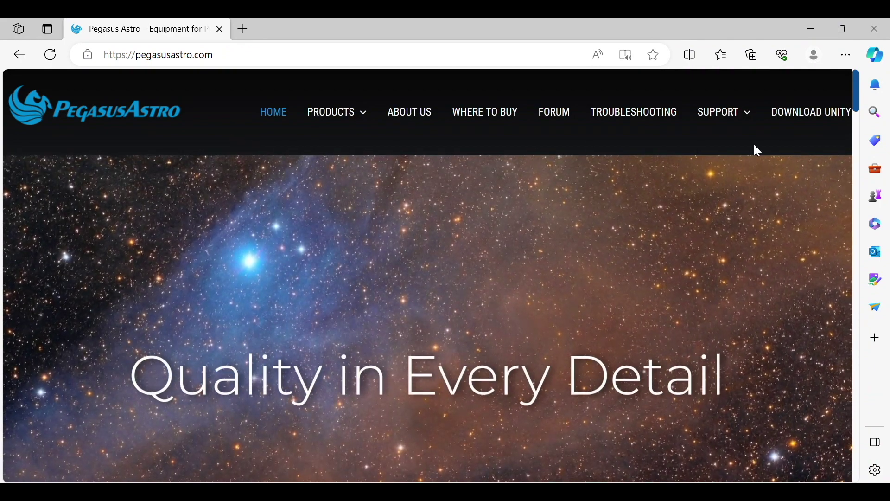
Step: Go to the DOWNLOAD UNITY page and scroll to the Unity Platform download section
left_click(805, 120)
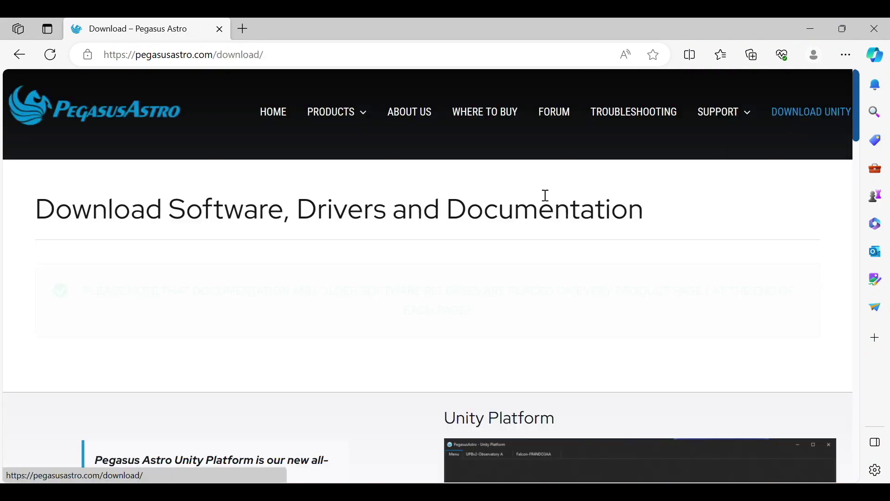
scroll(258, 296, "down", 1)
scroll(259, 297, "down", 10)
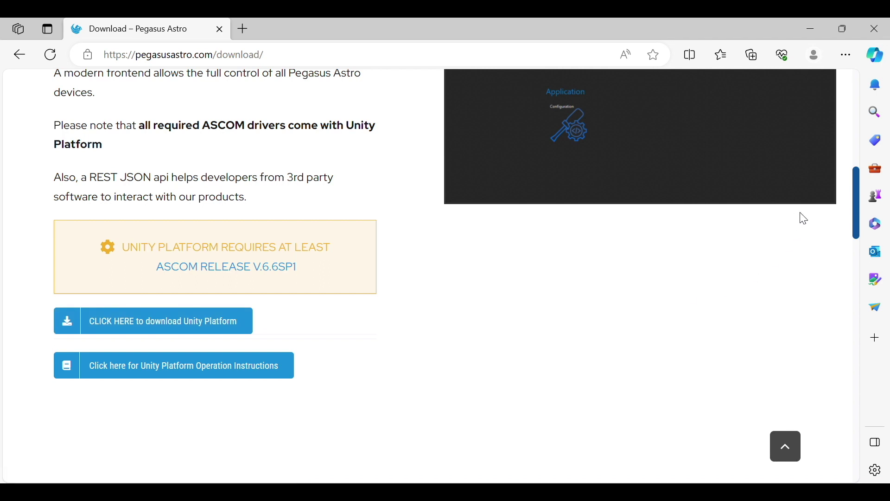
left_click(849, 54)
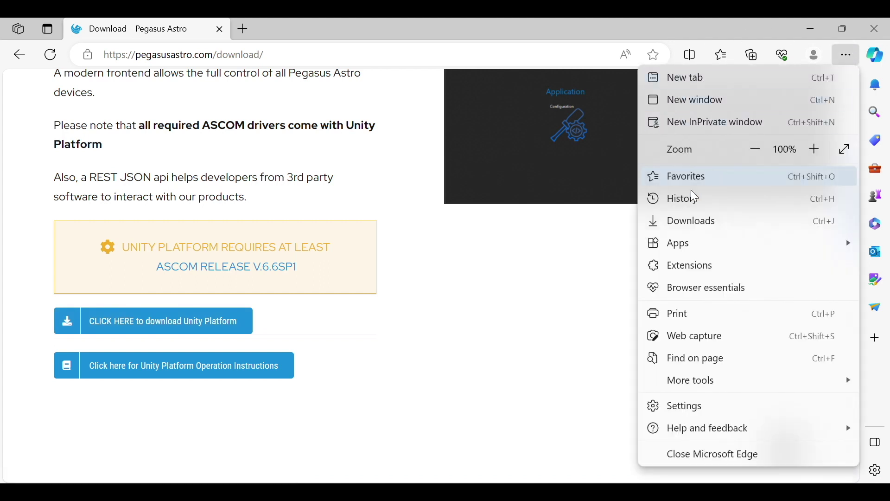
left_click(679, 214)
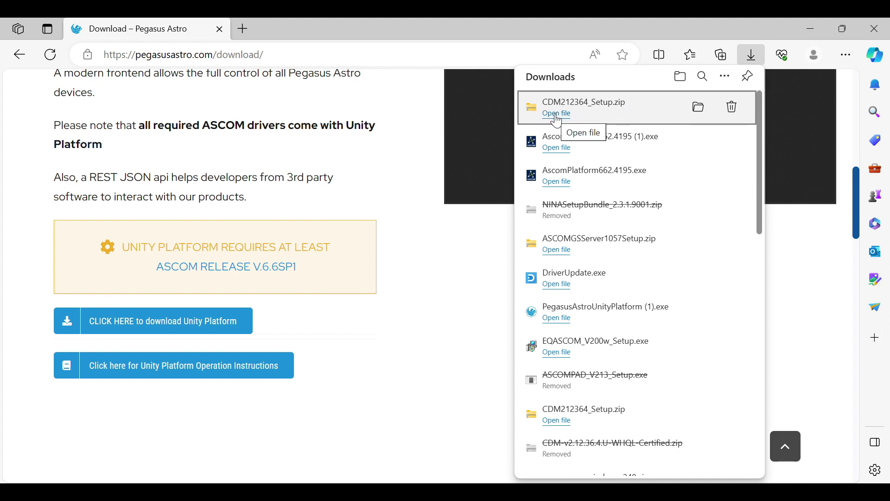
left_click(437, 252)
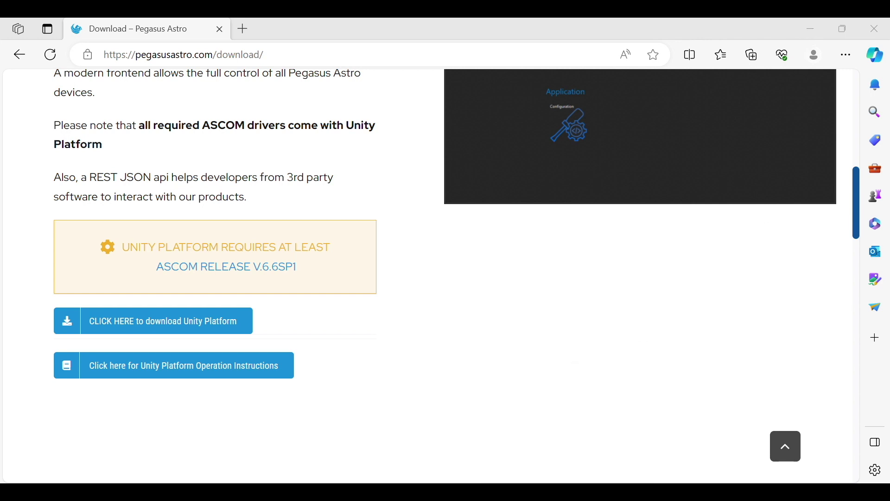
Step: Close the Edge browser and launch PegasusAstro Unity Platform from its desktop icon
right_click(570, 492)
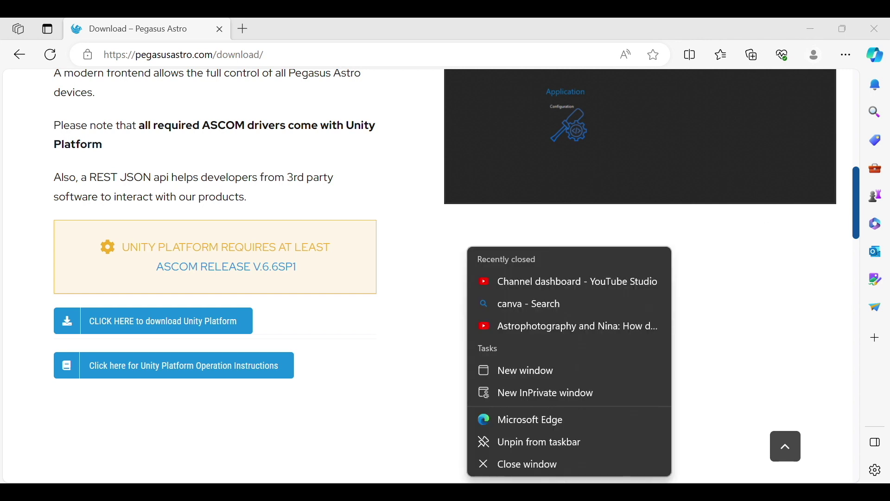
left_click(552, 463)
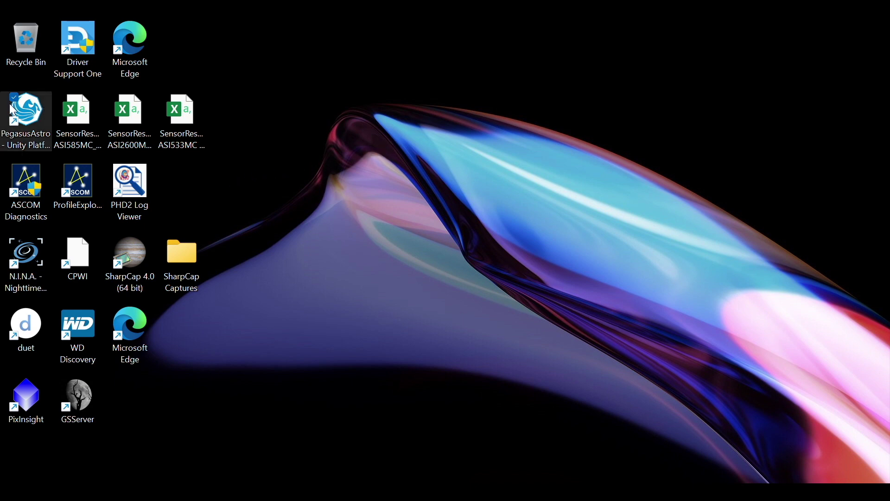
double_click(30, 115)
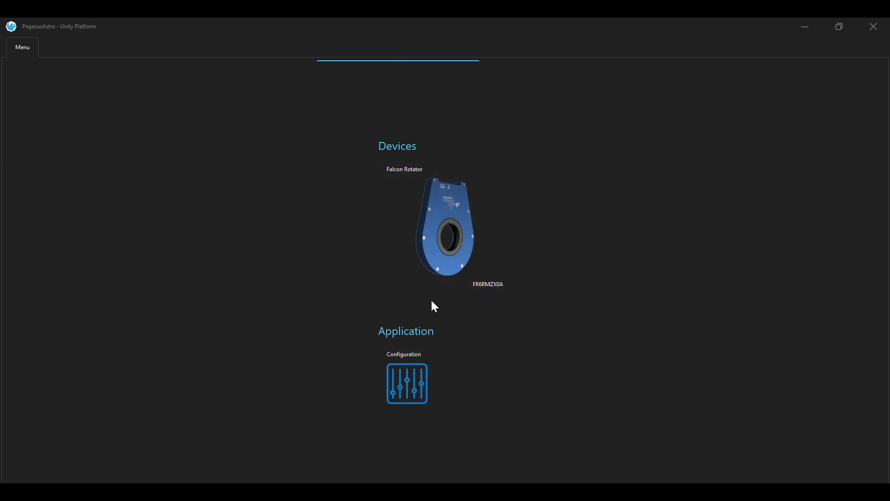
Step: Open the Falcon Rotator control page and enter 15 as the Goto target
left_click(437, 226)
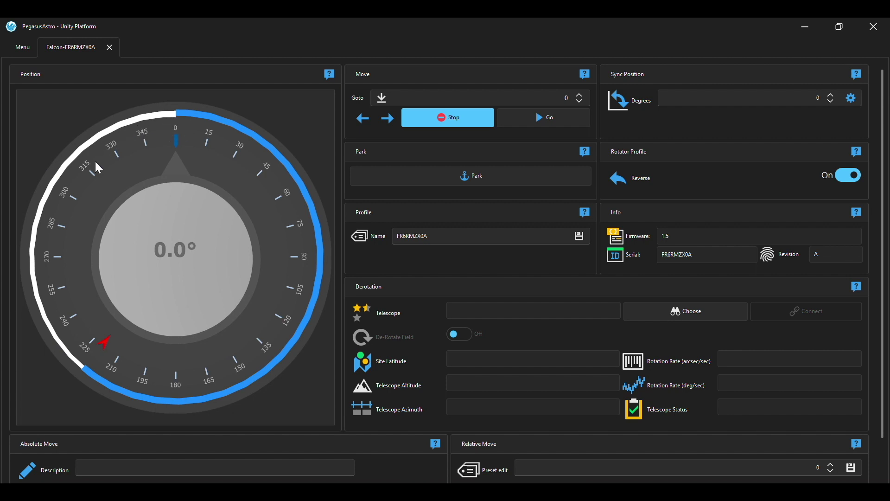
left_click(542, 97)
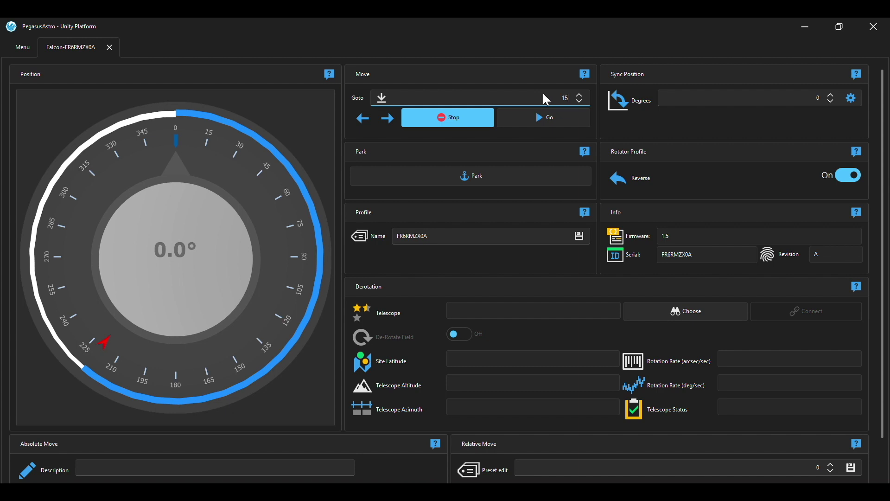
Step: Turn the rotator to 15°, then replace the Goto target with 345 and start the move
left_click(553, 116)
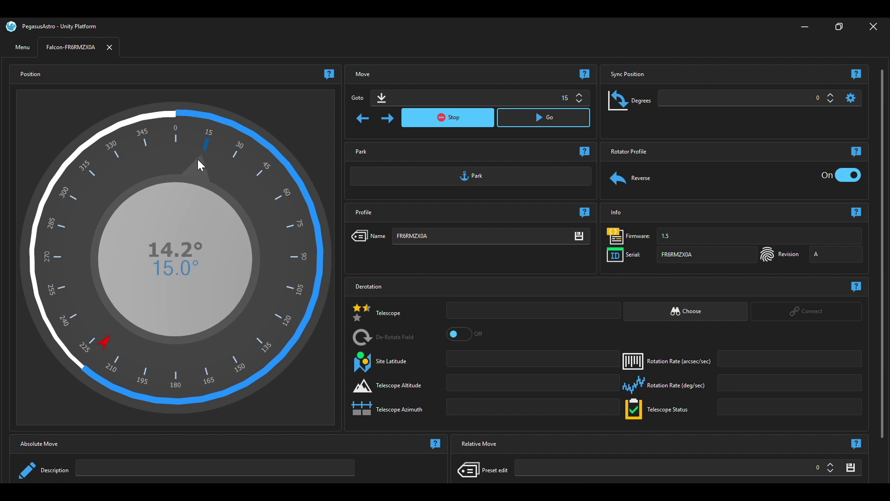
left_click(566, 96)
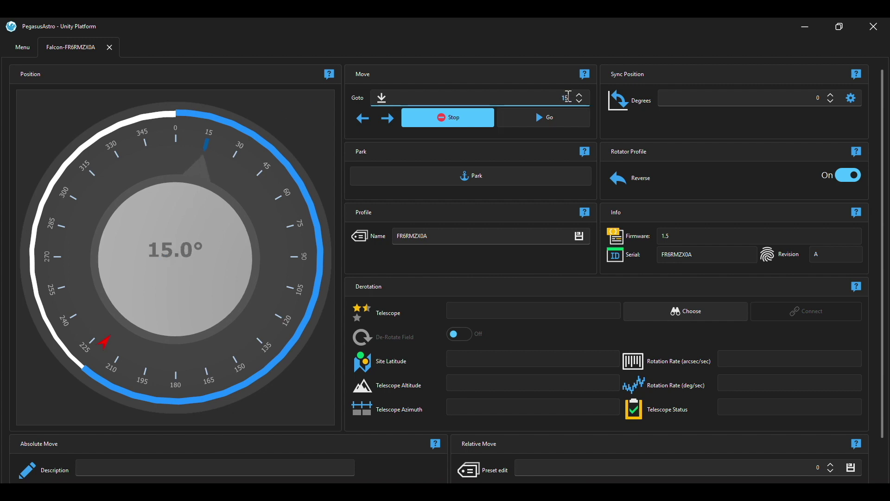
double_click(564, 97)
left_click(547, 119)
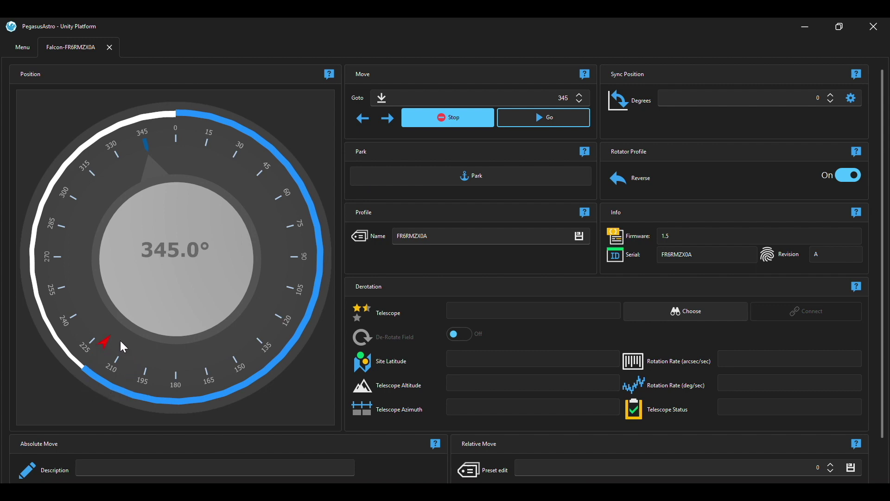
Step: Let the rotator finish turning to 345.0°, then select the Goto target for a new value
left_click(561, 96)
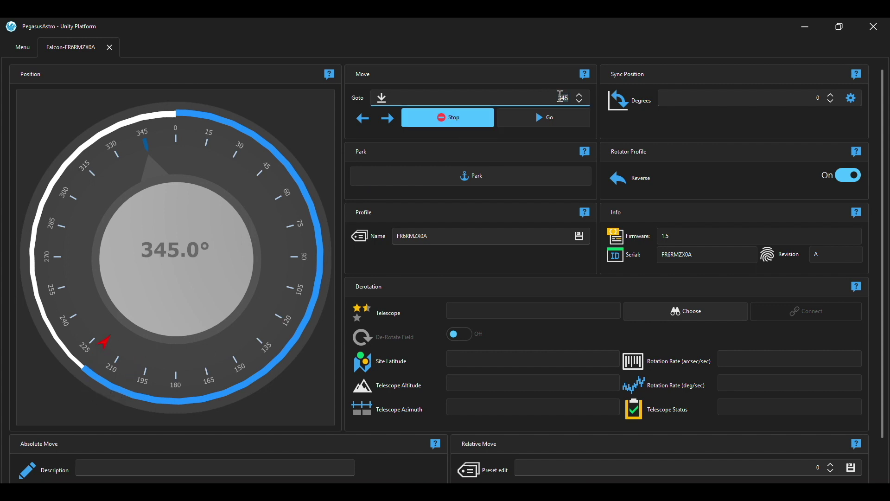
Step: Send the rotator toward a 210° Goto target and stop it partway at 93.5°
type("210")
left_click(528, 122)
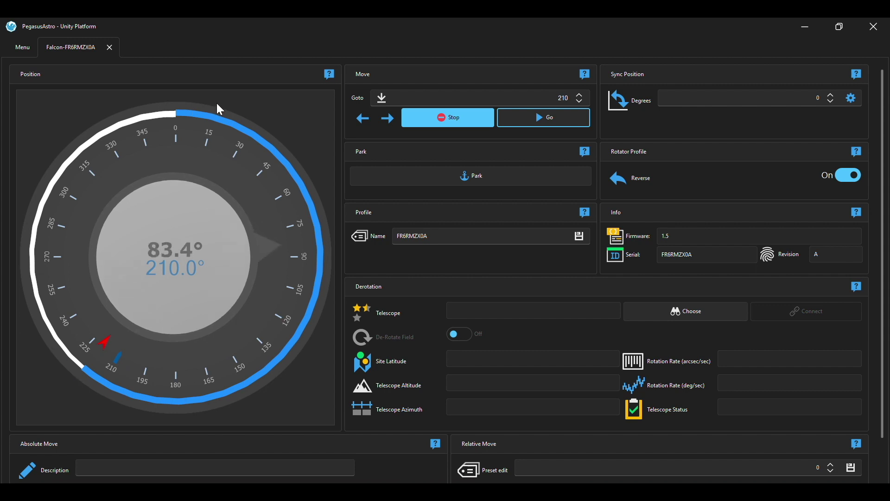
left_click(434, 119)
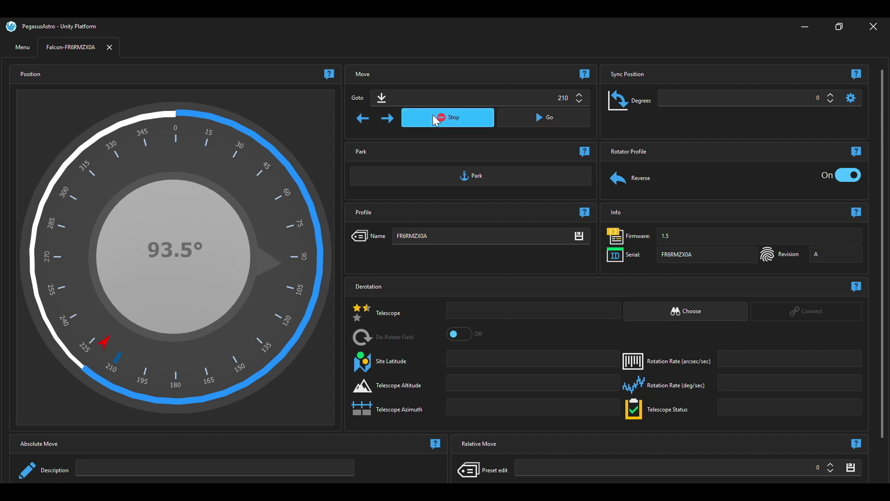
Step: Return the rotator to 0.0° with a Goto target of 0, then close Unity Platform
left_click(556, 100)
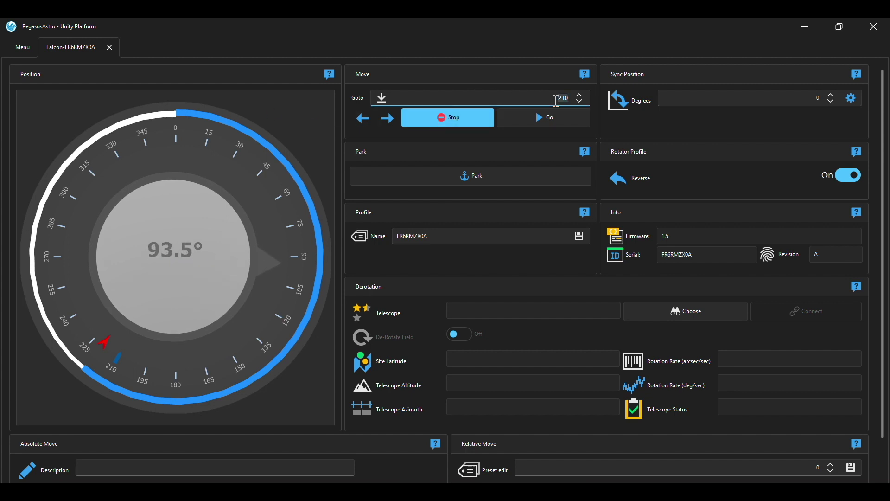
type("0")
left_click(549, 119)
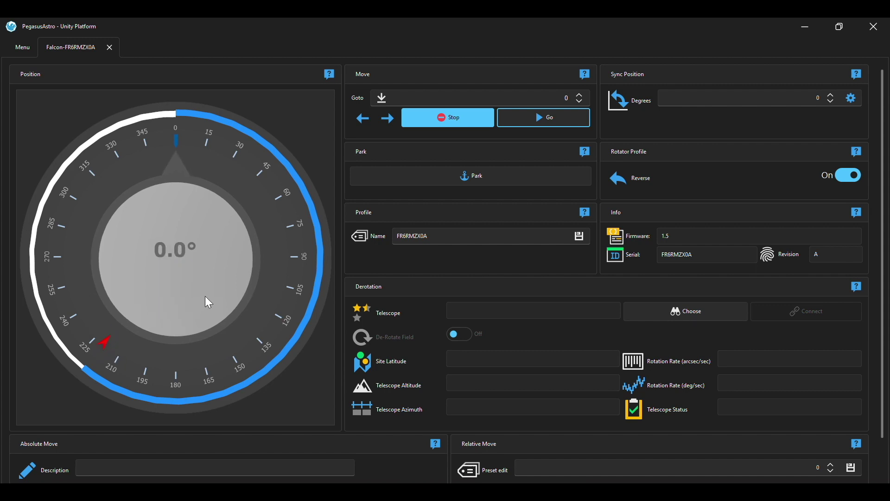
left_click(875, 30)
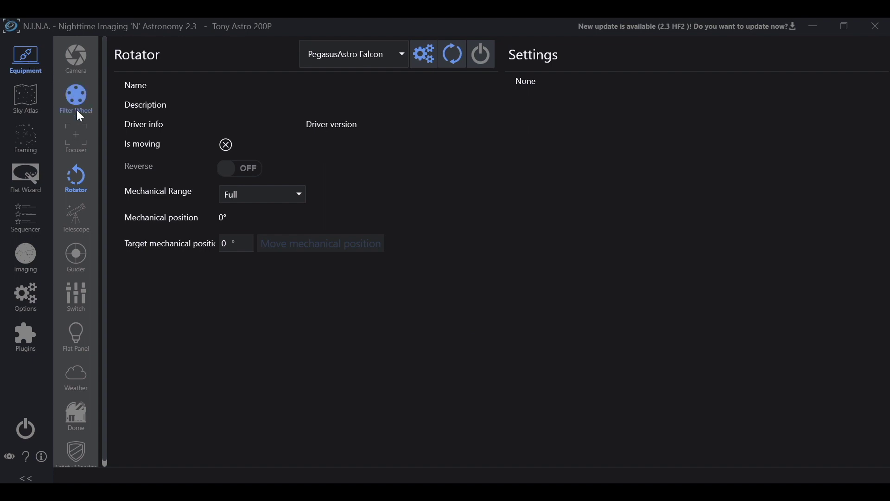
Step: Open N.I.N.A.'s rotator driver list showing PegasusAstro Falcon among the choices
left_click(352, 68)
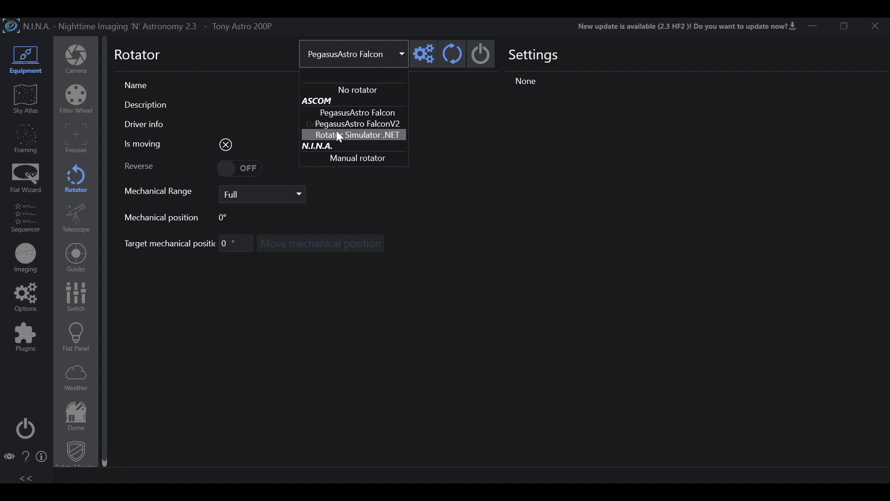
Step: Choose PegasusAstro Falcon as the rotator, review its driver settings, and connect it
left_click(385, 114)
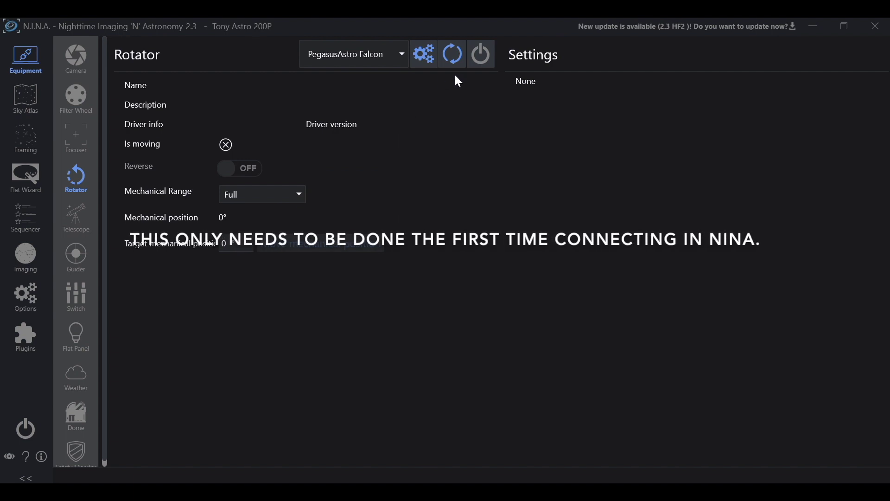
left_click(424, 54)
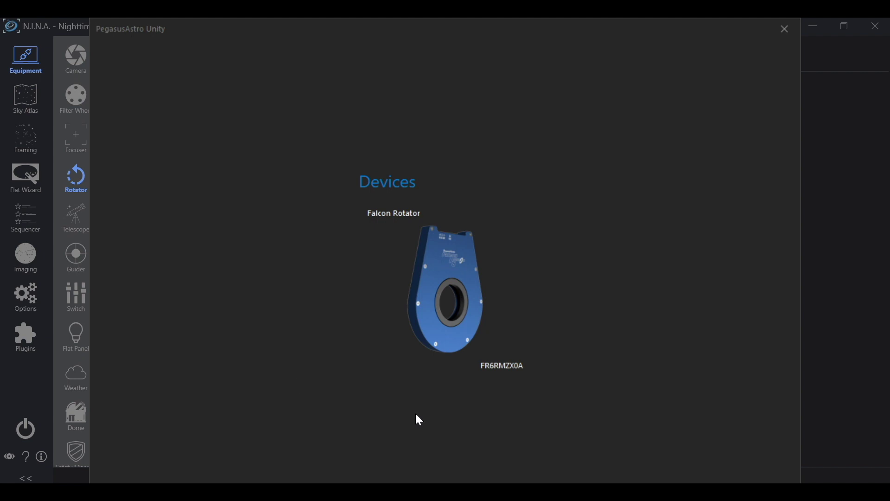
left_click(446, 275)
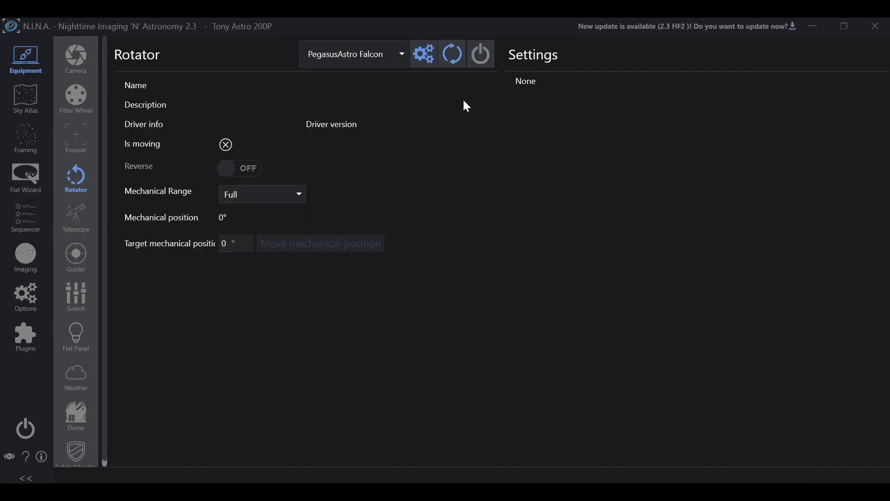
left_click(478, 66)
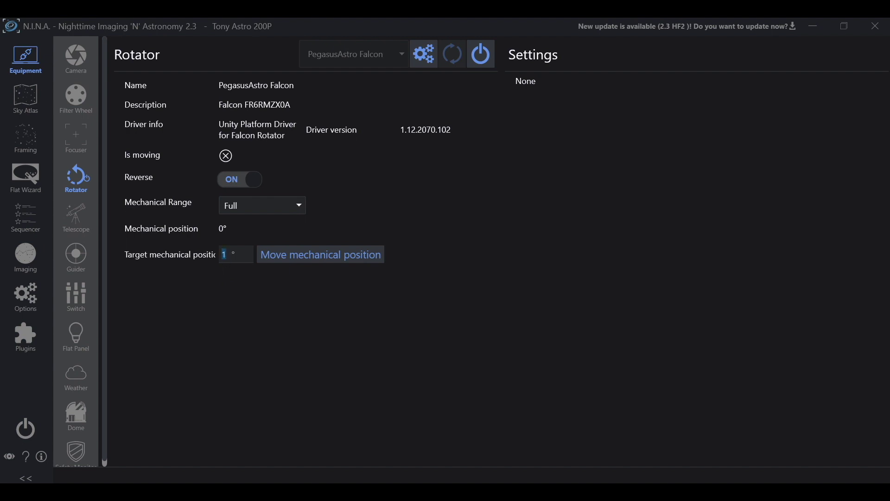
Step: Move the Falcon to mechanical position 10°, back to 0°, then request disconnection
type("10")
left_click(321, 255)
left_click(280, 259)
left_click(481, 67)
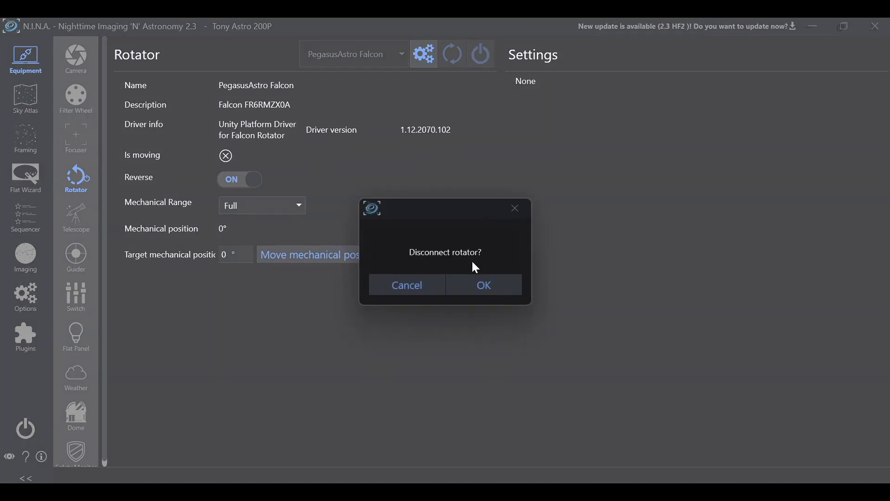
Step: Confirm the Disconnect rotator? prompt with OK
left_click(474, 283)
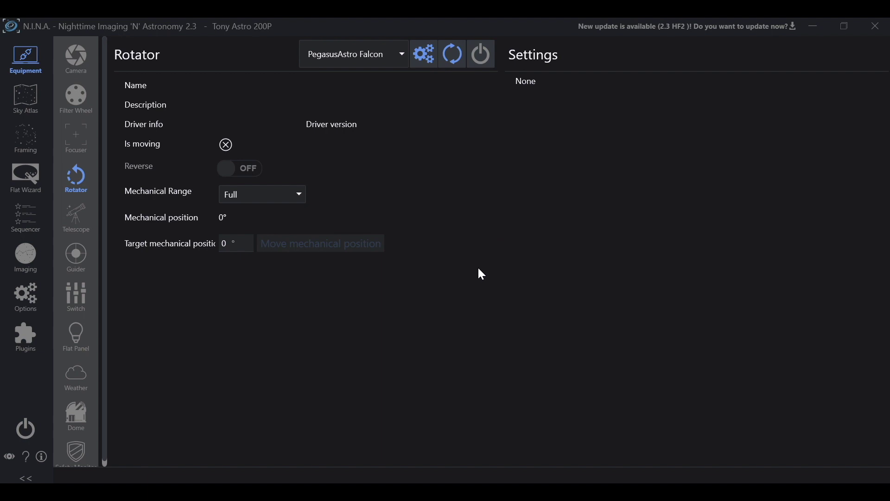